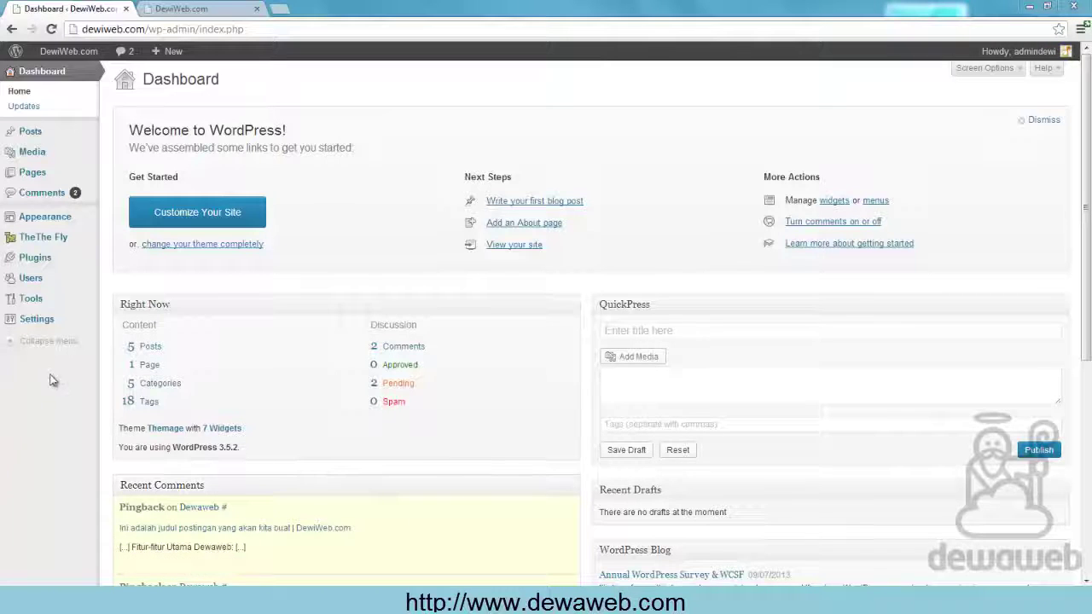
# Create a new custom navigation menu named "Menu Contoh Pertama" in the site's appearance settings
pyautogui.moveTo(64, 224)
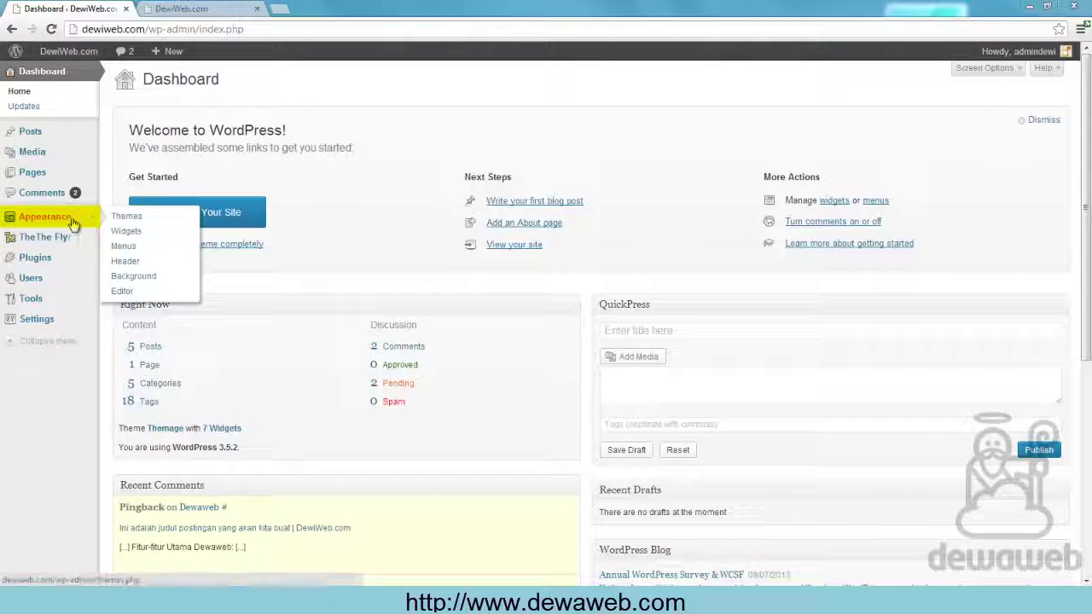
pyautogui.click(133, 251)
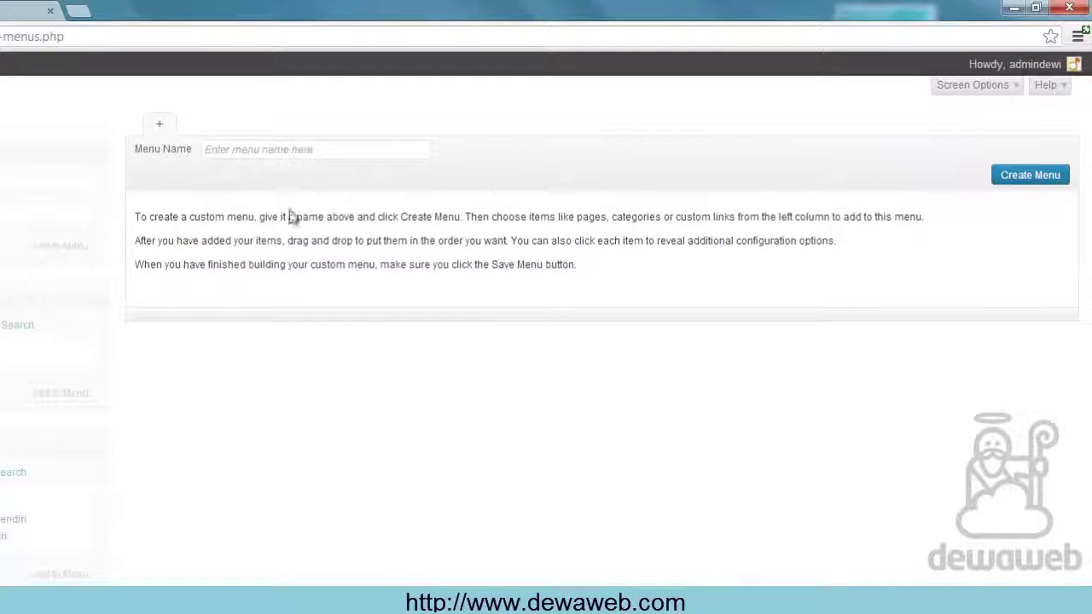
pyautogui.click(316, 152)
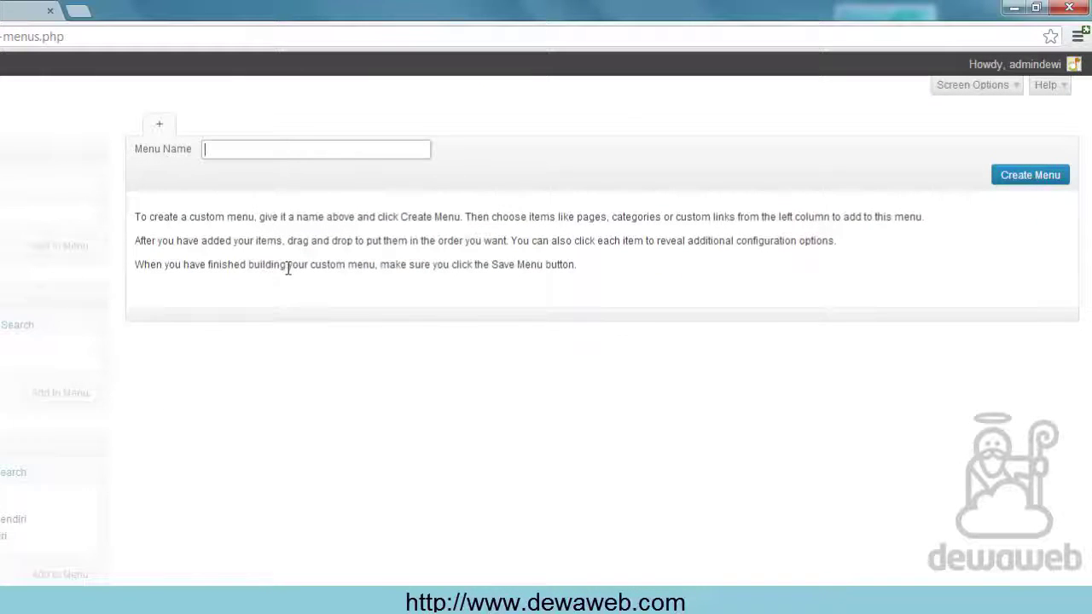
pyautogui.write('Menu Contoh Perta')
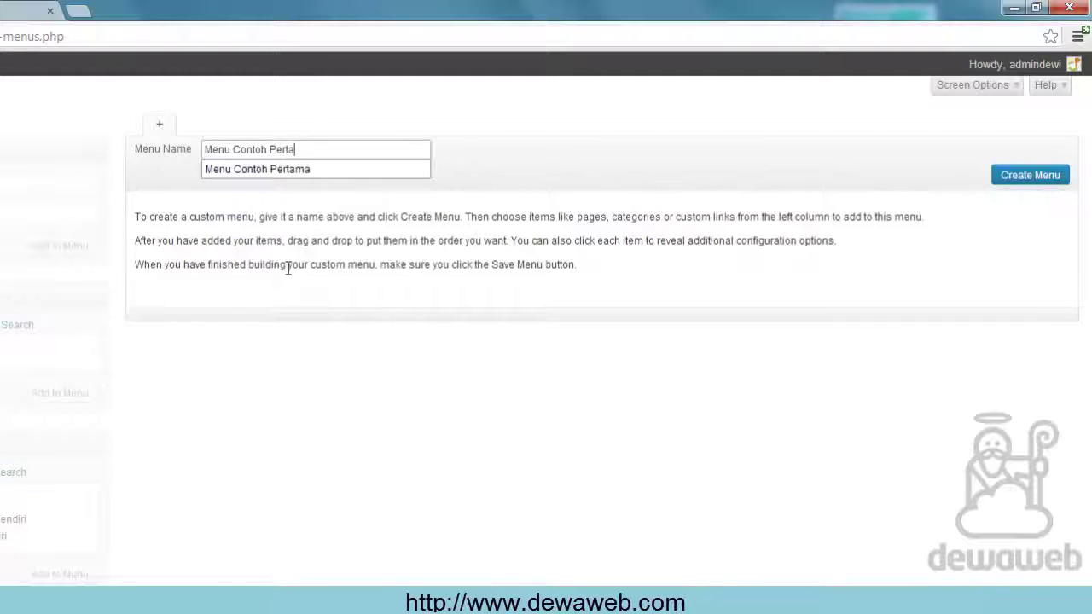
pyautogui.write('ma')
pyautogui.click(592, 186)
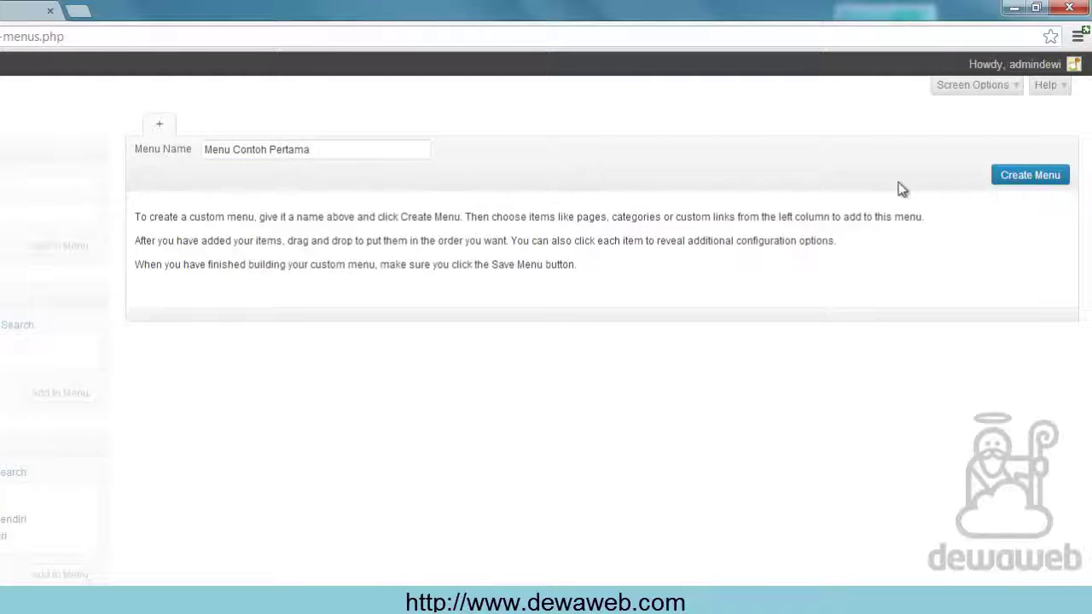
pyautogui.click(1020, 181)
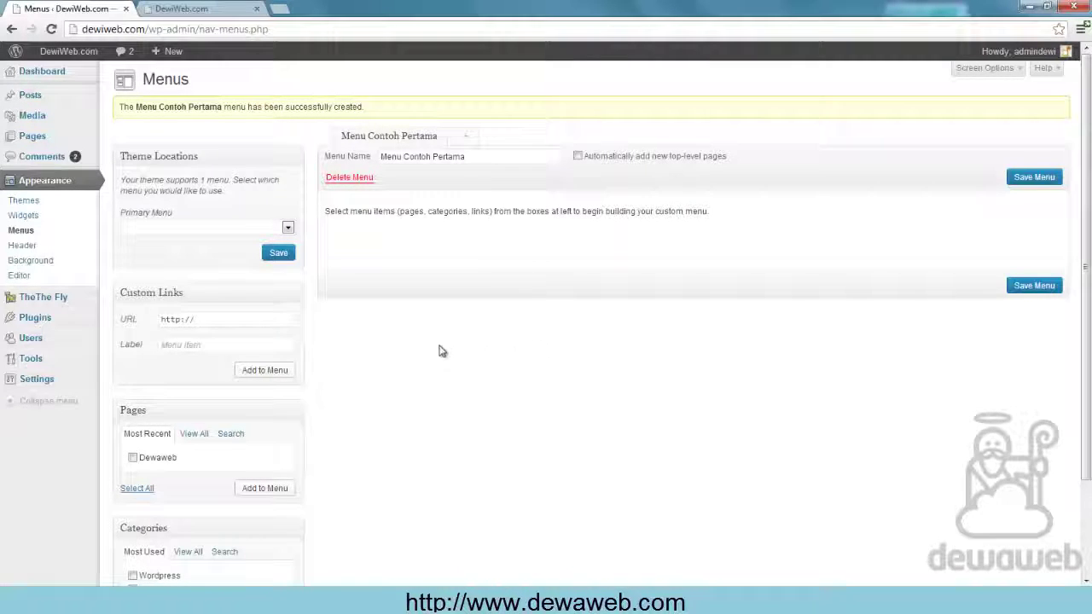
pyautogui.scroll(-1, 345, 351)
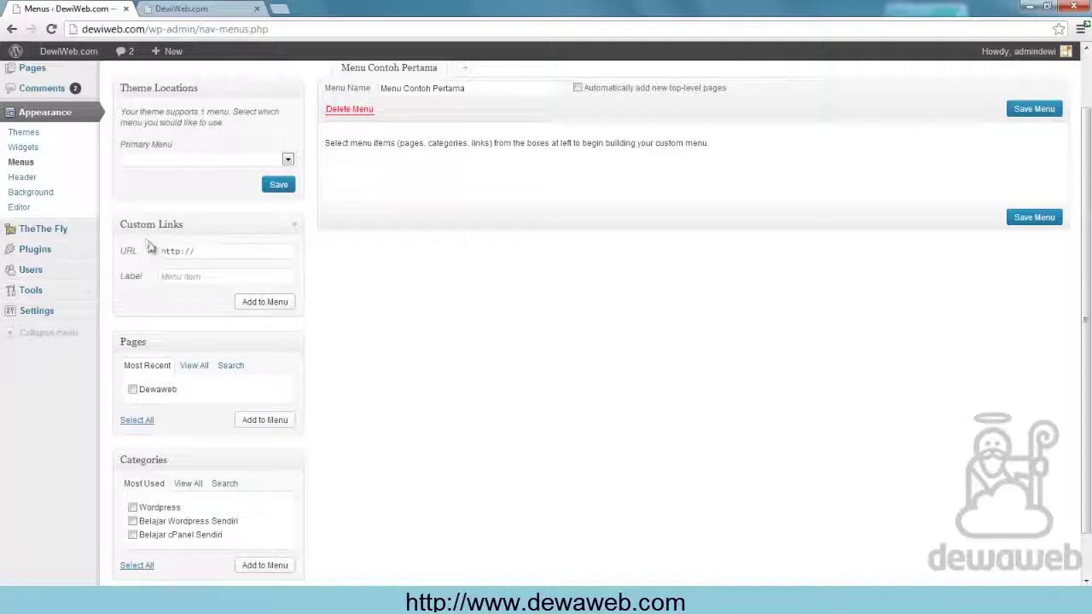
pyautogui.click(231, 252)
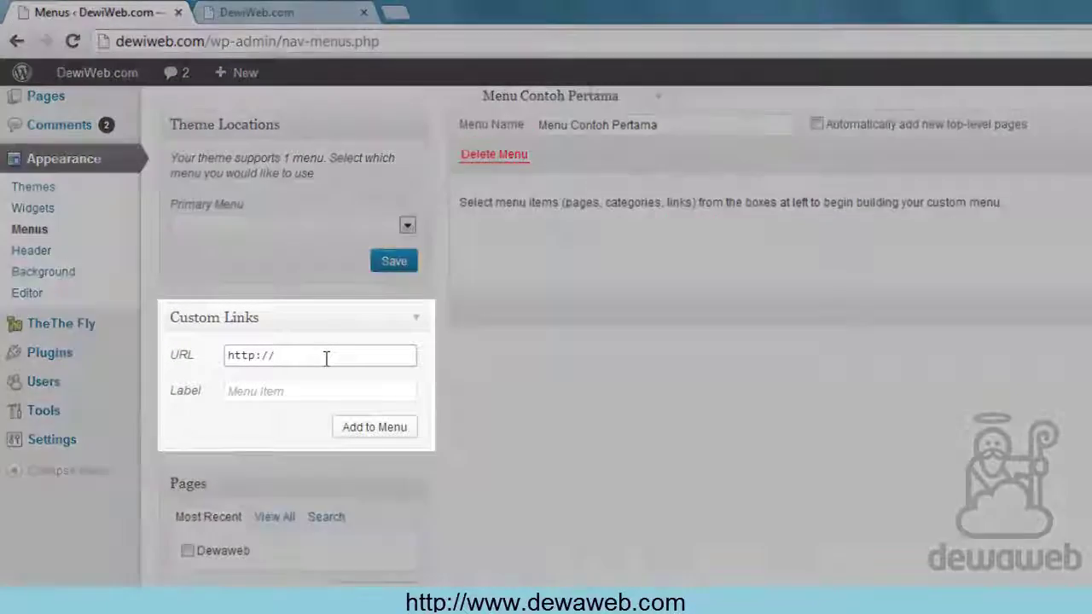
pyautogui.write('www.')
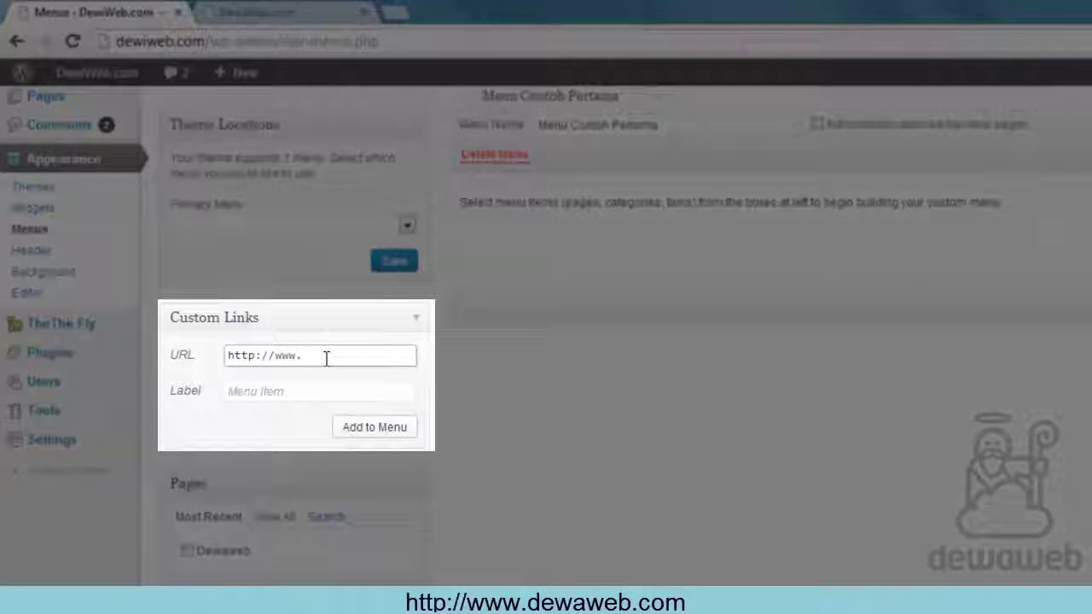
pyautogui.write('dewaweb.com')
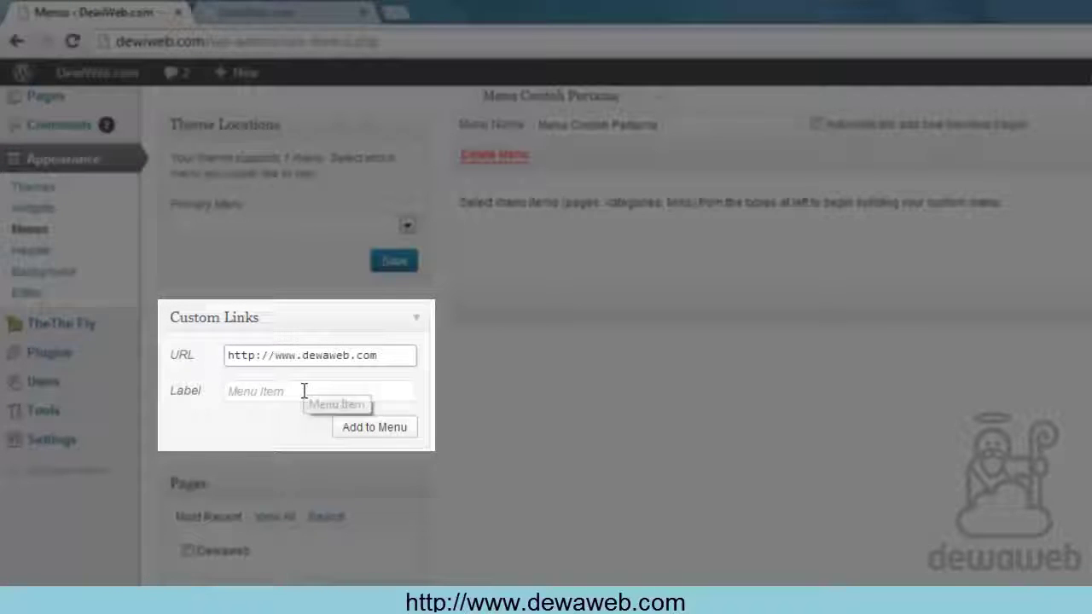
pyautogui.click(305, 391)
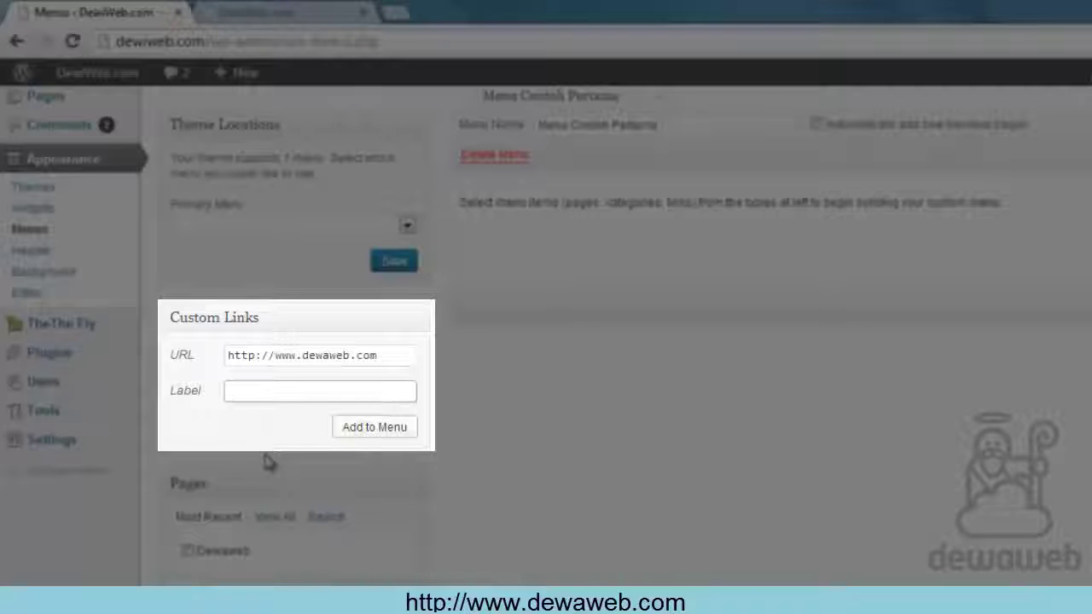
pyautogui.write('DEWAWE')
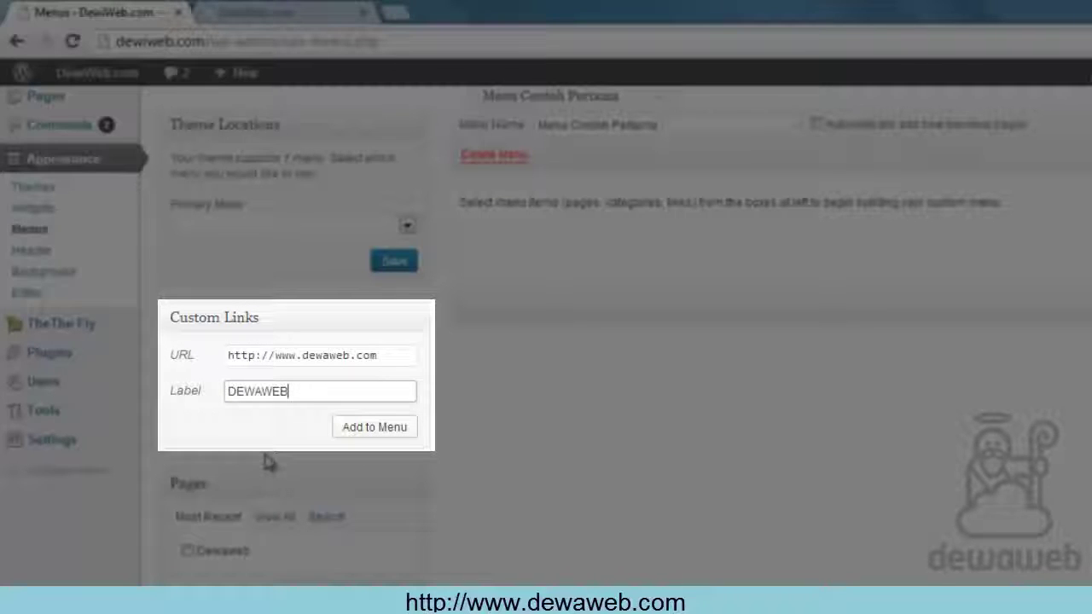
pyautogui.write('B CLOUD HOSTING')
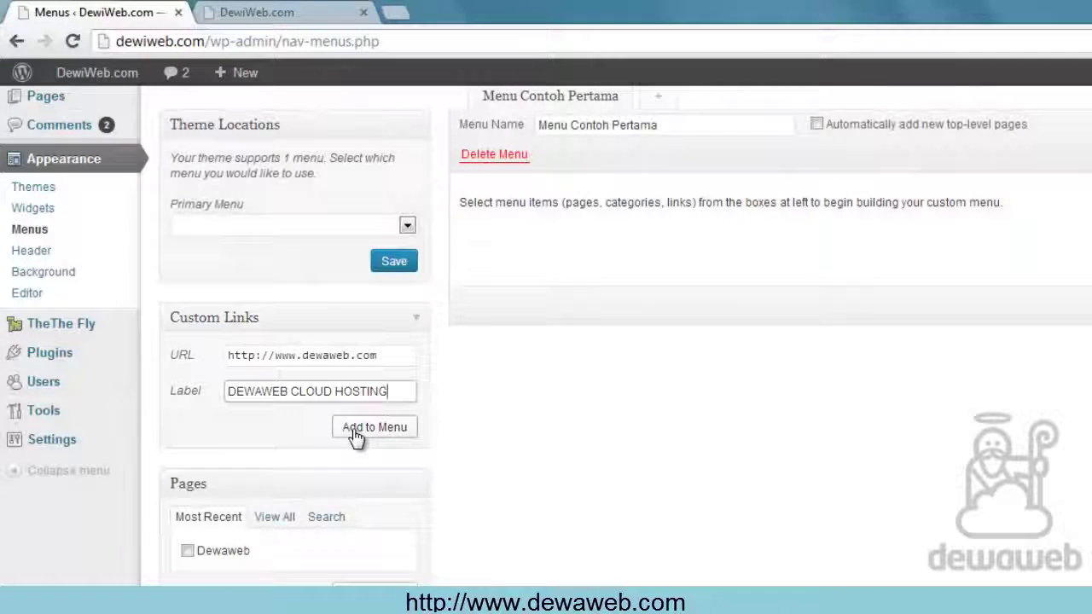
pyautogui.click(356, 435)
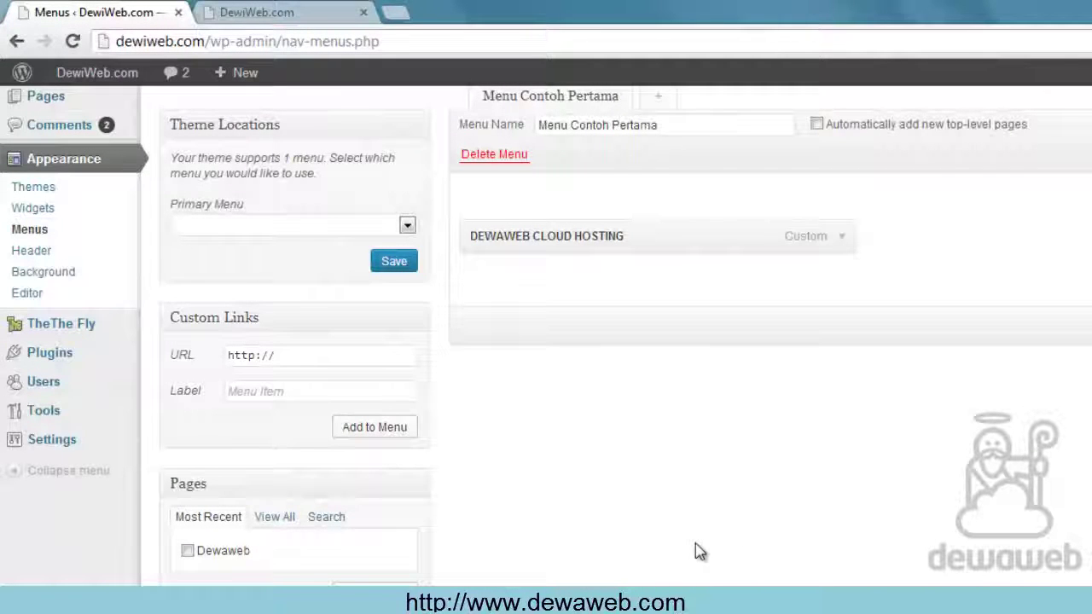
# Add the Dewaweb page to the menu
pyautogui.scroll(-1, 611, 512)
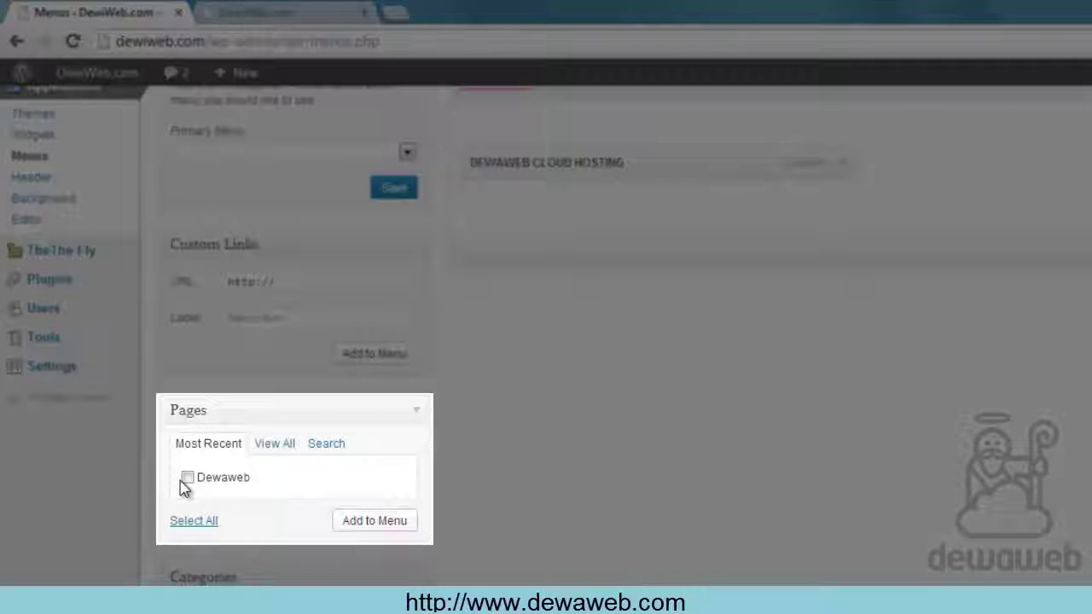
pyautogui.click(186, 479)
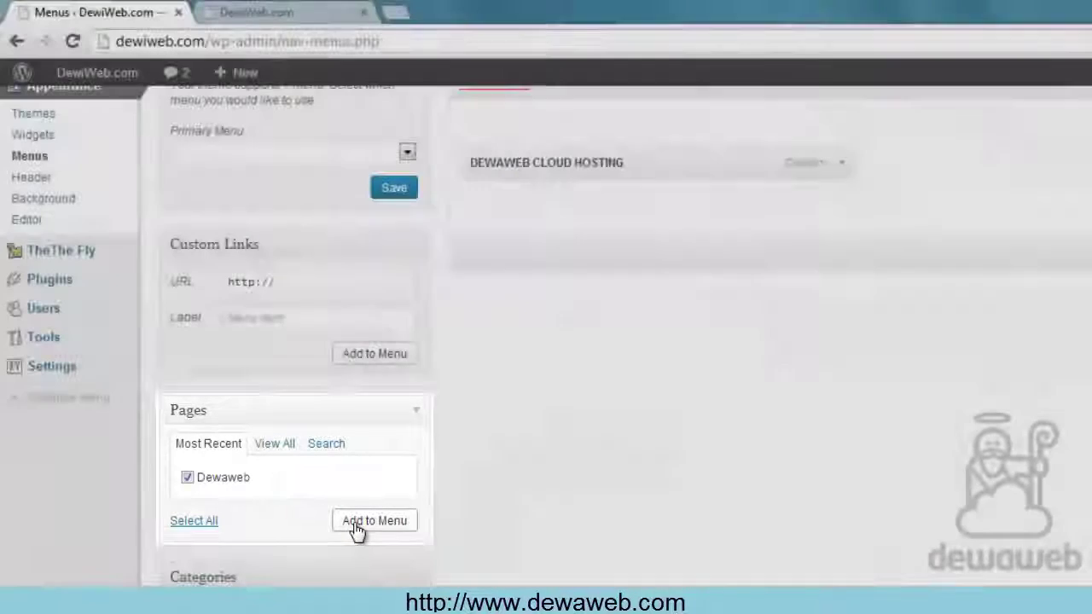
pyautogui.click(353, 520)
# Add the Belajar Wordpress Sendiri and Belajar cPanel Sendiri categories to the menu
pyautogui.scroll(-3, 500, 478)
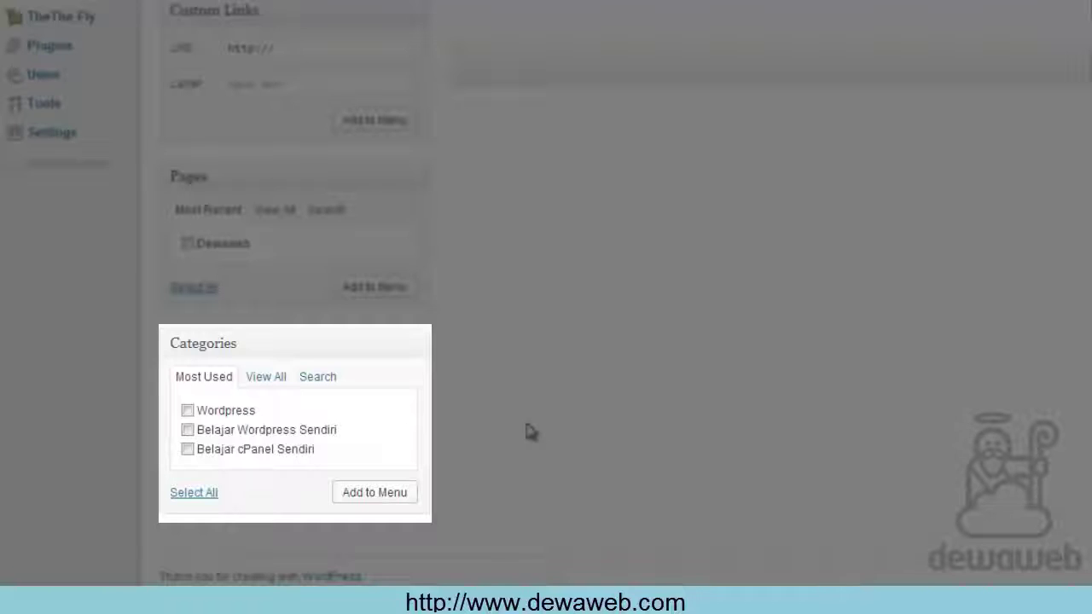
pyautogui.click(187, 429)
pyautogui.click(188, 449)
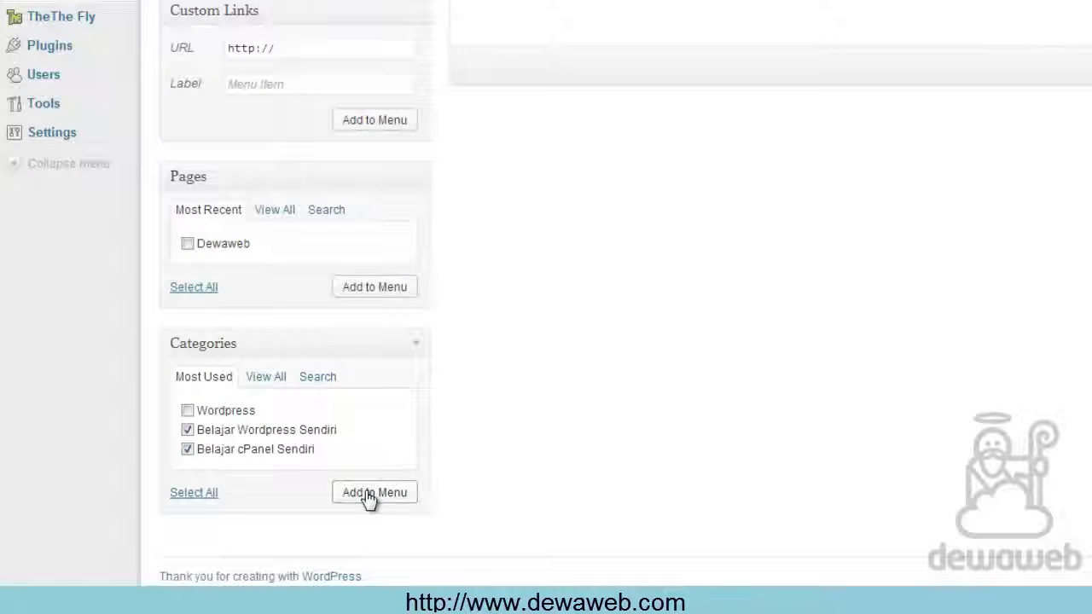
pyautogui.click(366, 495)
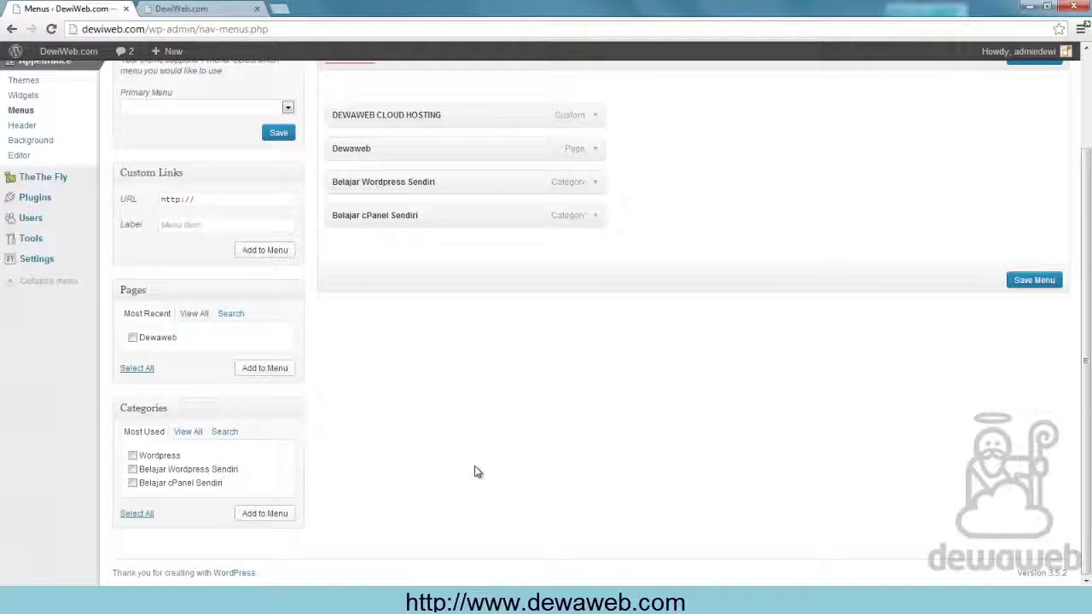
# Reorder the menu so Dewaweb comes first and DEWAWEB CLOUD HOSTING last, and save the menu
pyautogui.scroll(2, 656, 453)
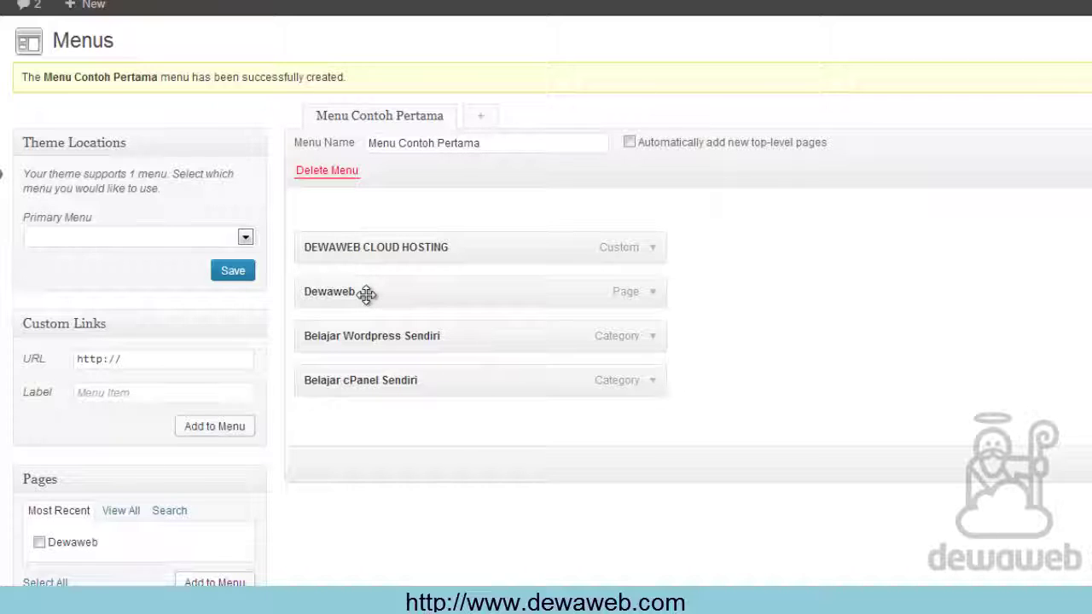
pyautogui.moveTo(365, 293); pyautogui.dragTo(364, 232)
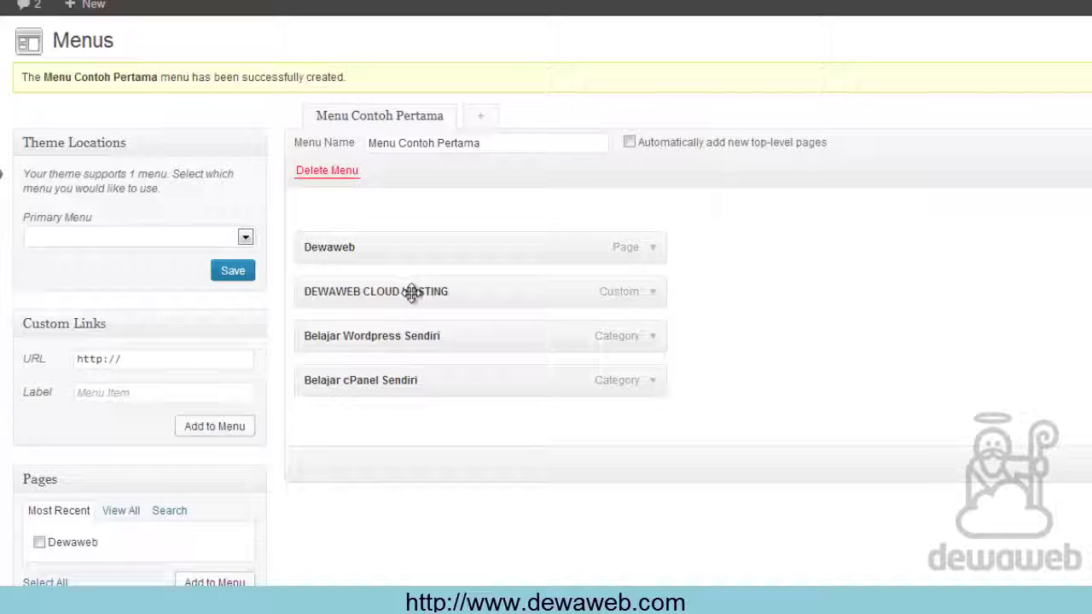
pyautogui.moveTo(412, 293); pyautogui.dragTo(411, 390)
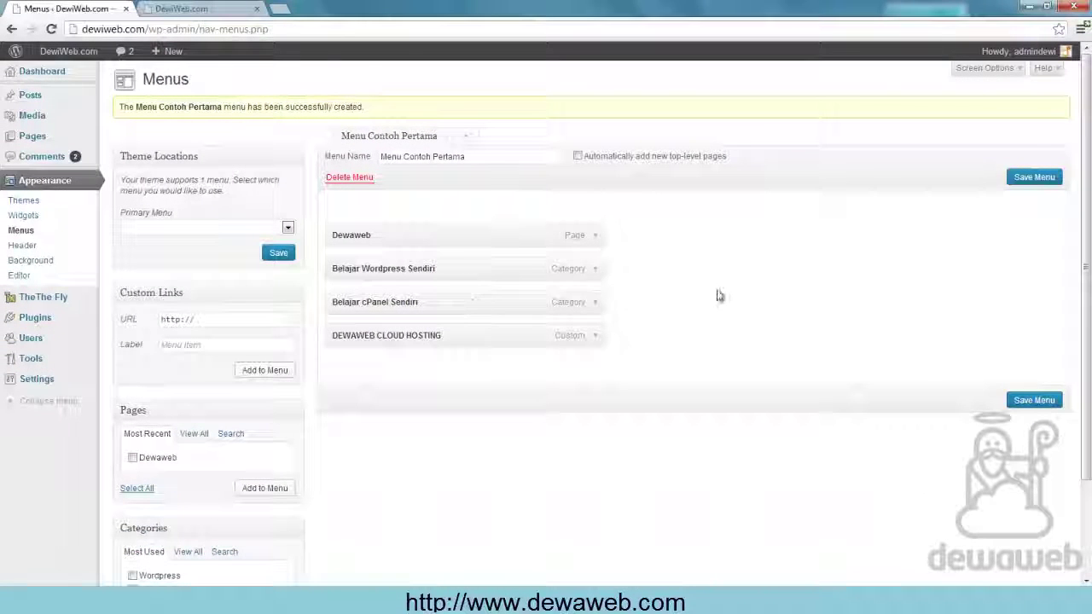
pyautogui.click(1033, 179)
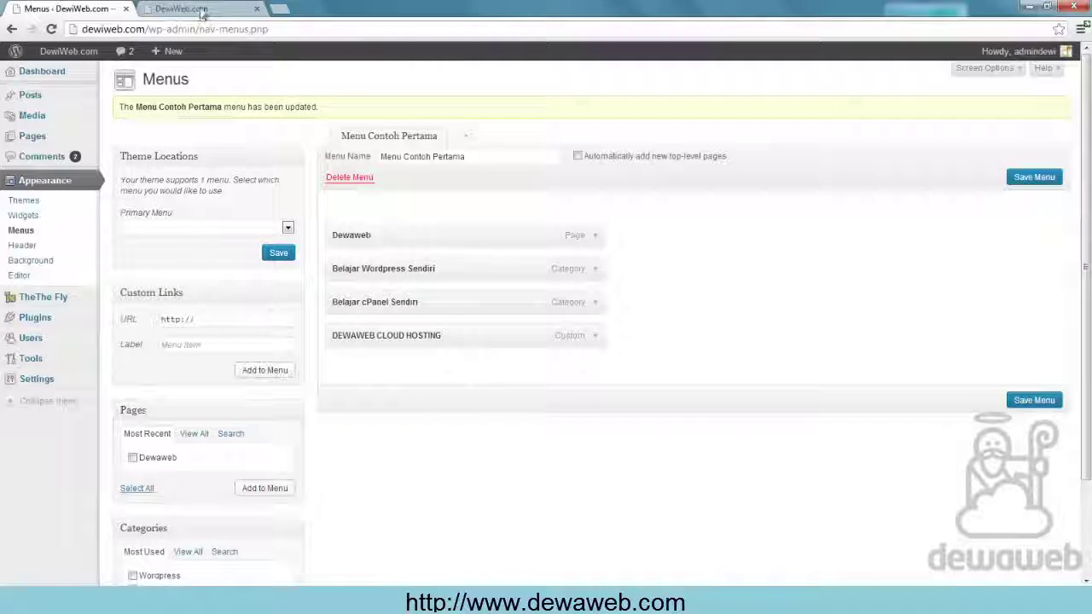
# Assign Menu Contoh Pertama as the theme's Primary Menu and save the theme location
pyautogui.click(201, 9)
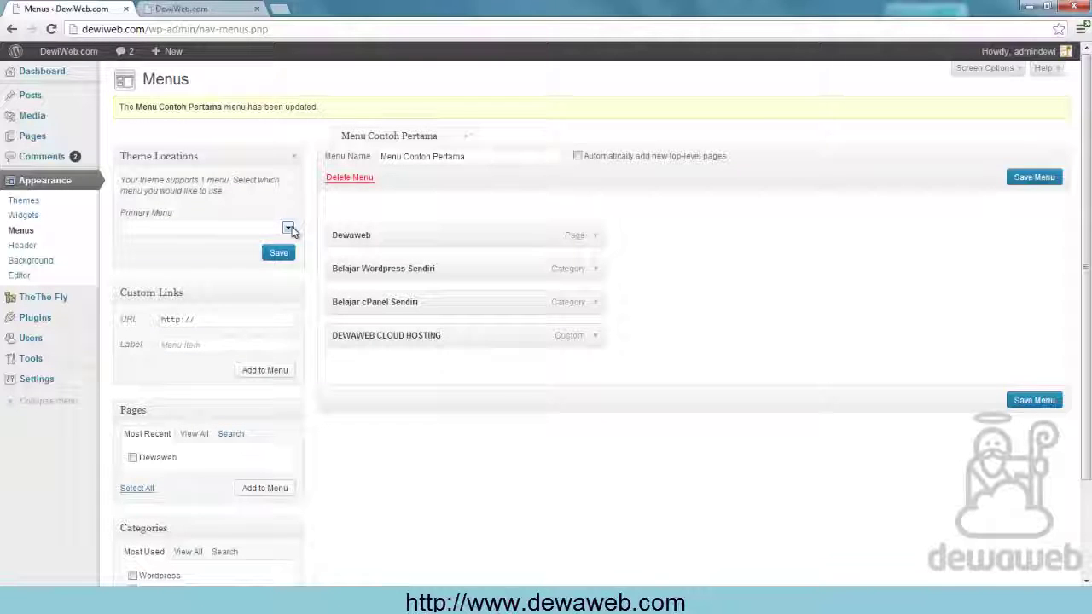
pyautogui.click(289, 229)
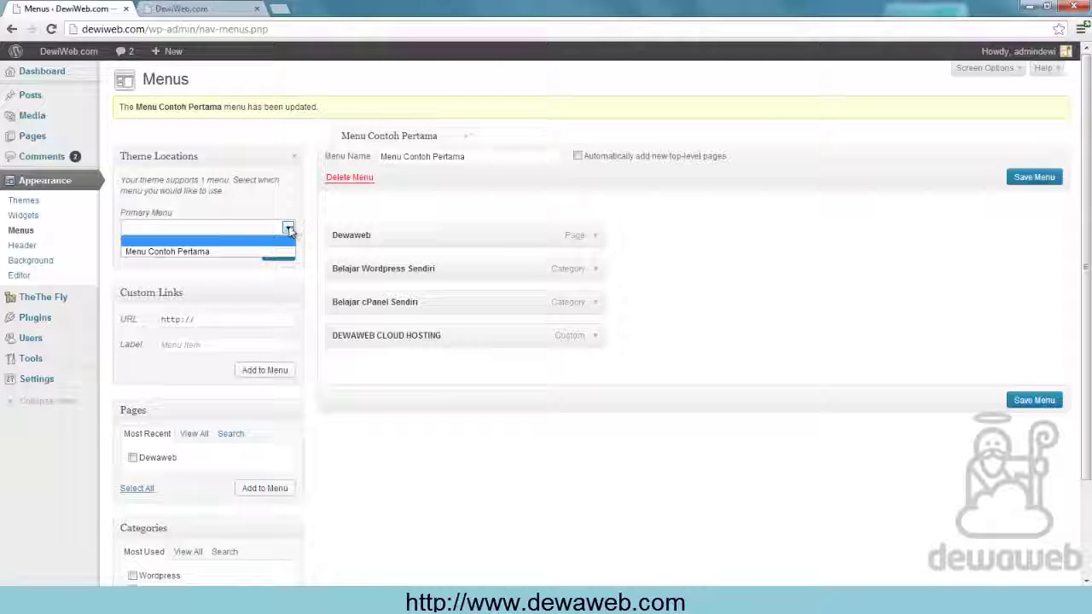
pyautogui.click(196, 251)
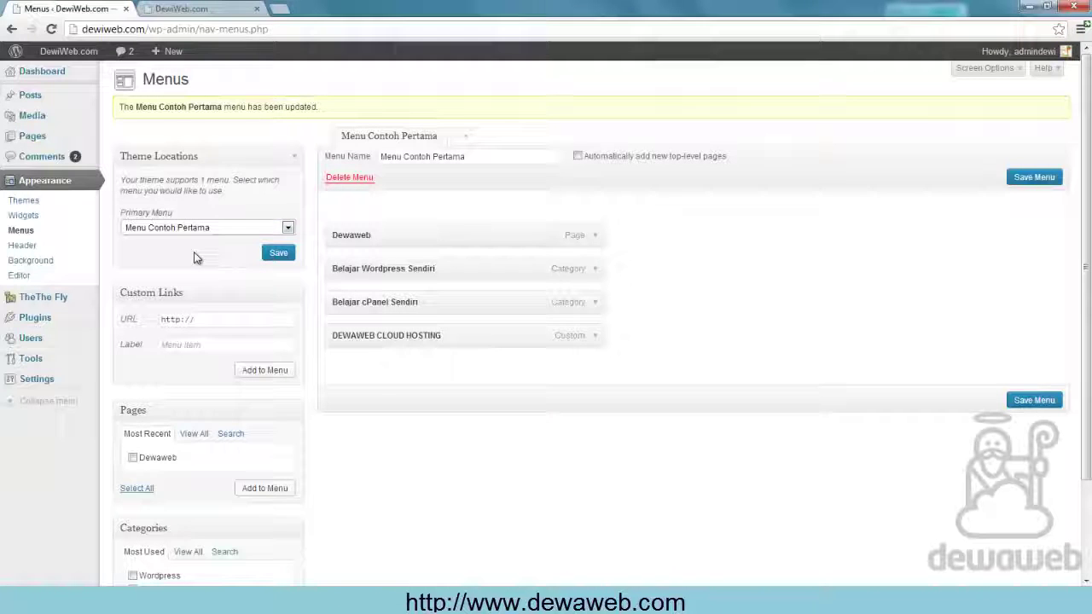
pyautogui.click(279, 255)
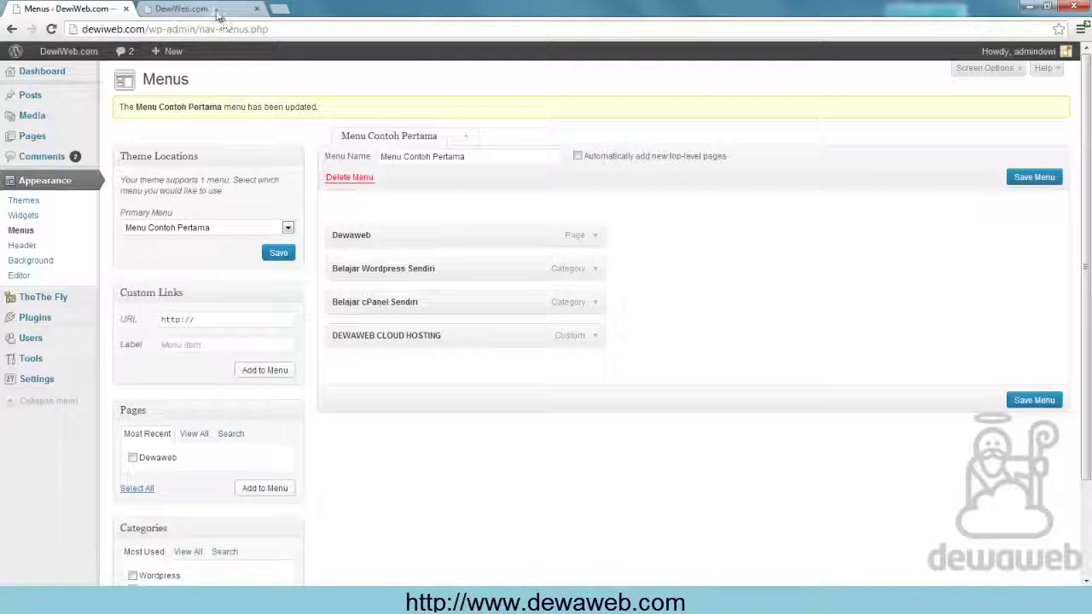
# Reload the public DewiWeb.com site and check its header navigation
pyautogui.click(218, 14)
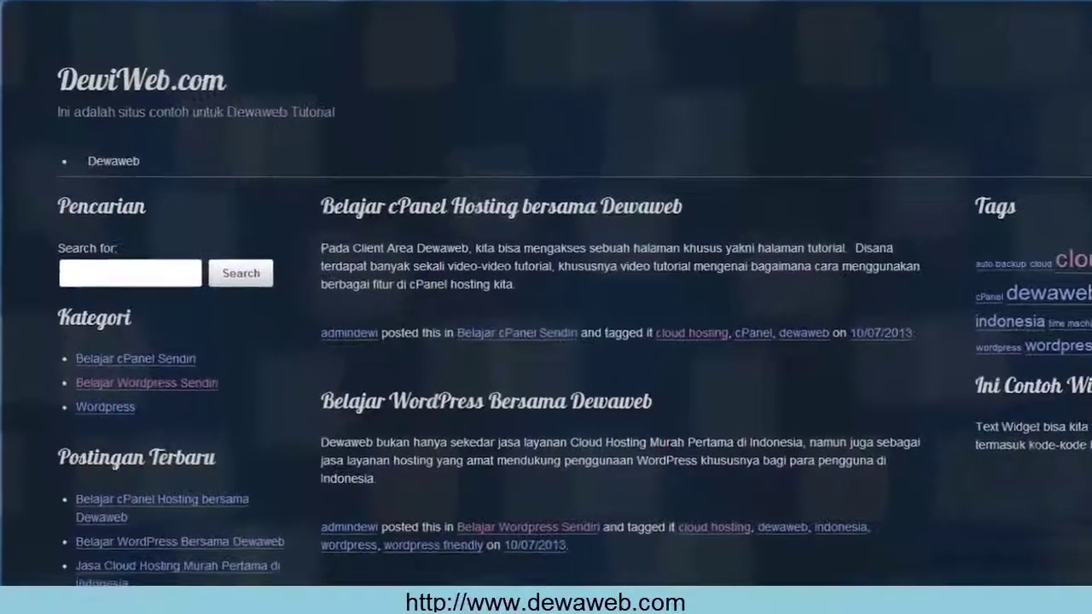
pyautogui.press('F5')
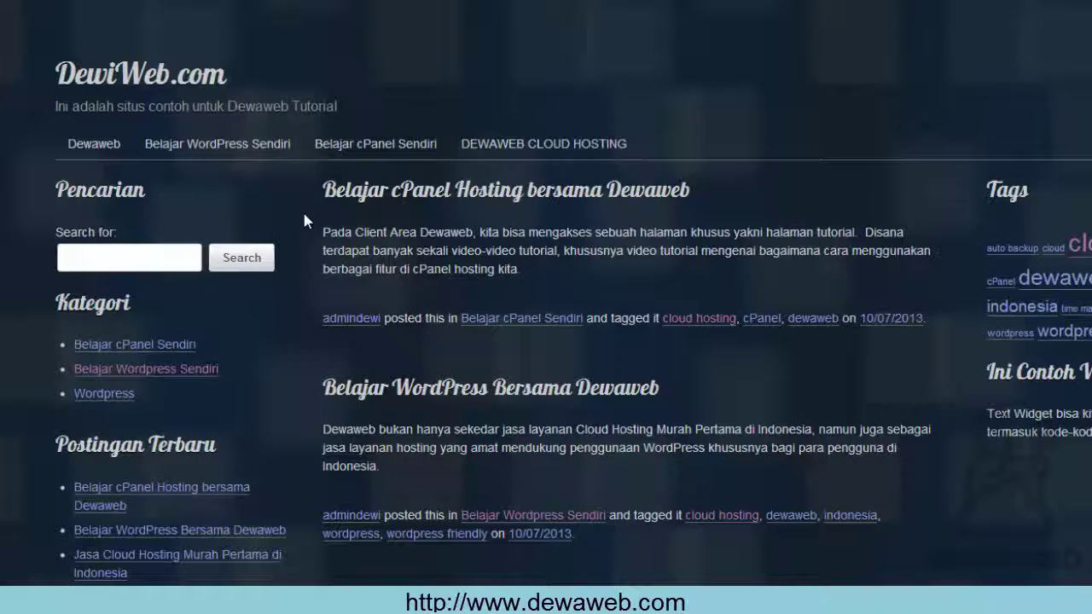
pyautogui.scroll(-1, 305, 215)
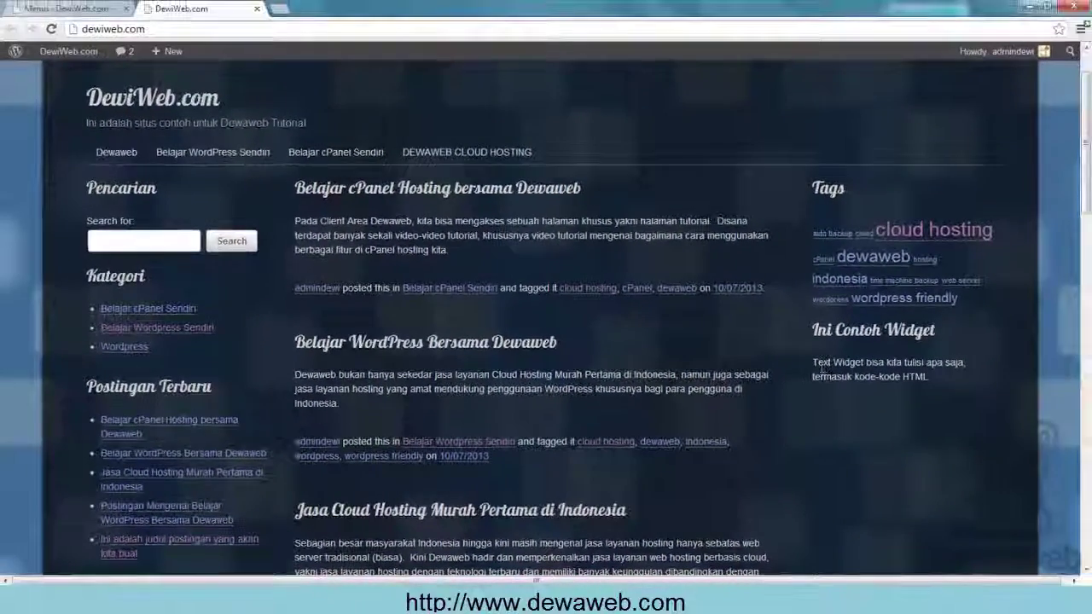
# Add a Custom Menu widget as the first widget in the Right Sidebar
pyautogui.click(72, 10)
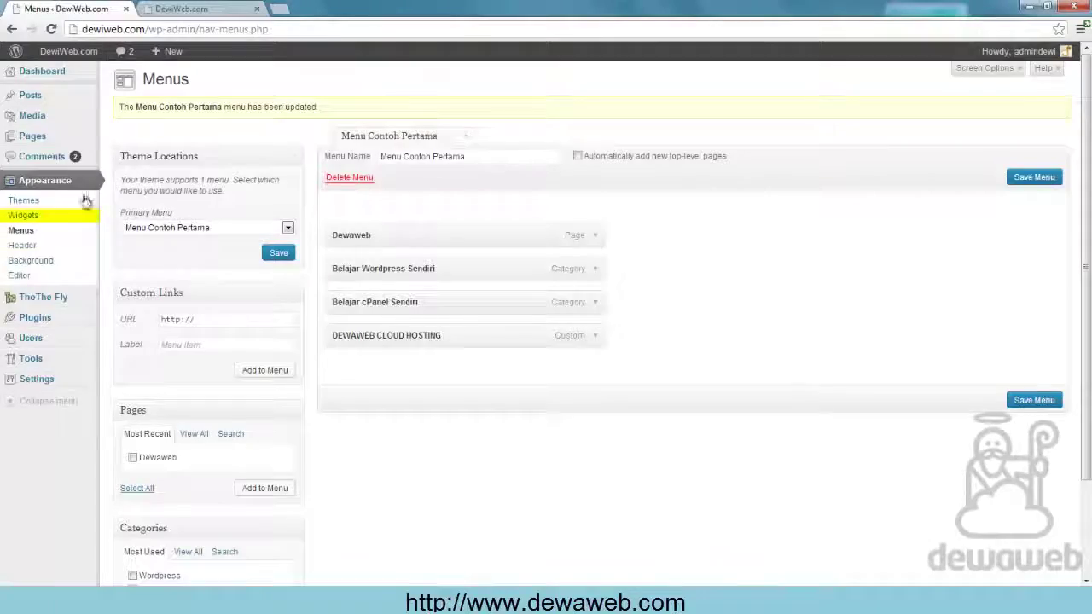
pyautogui.click(32, 215)
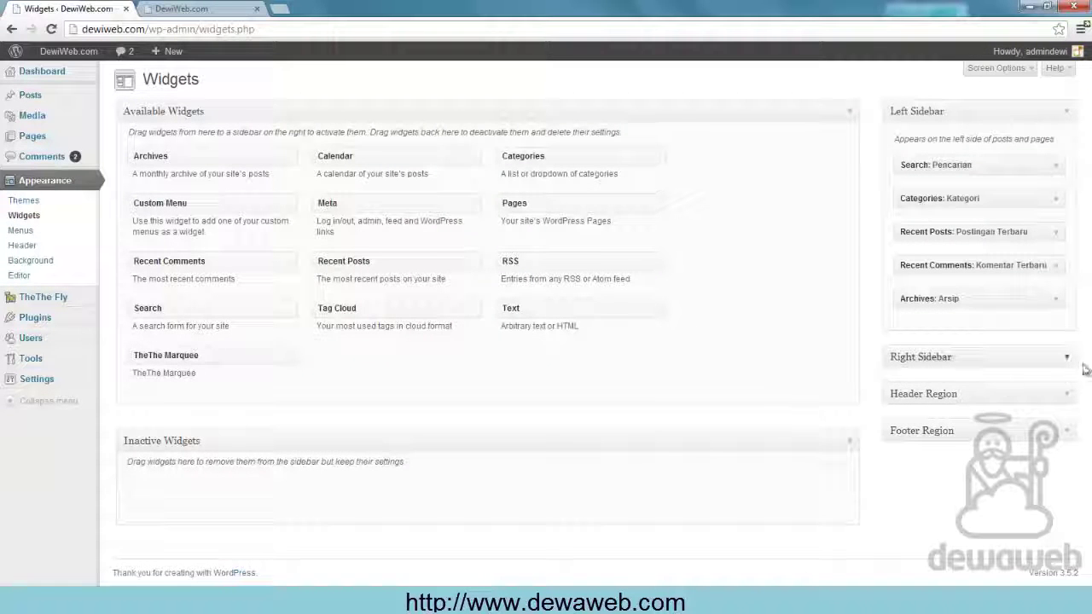
pyautogui.click(926, 356)
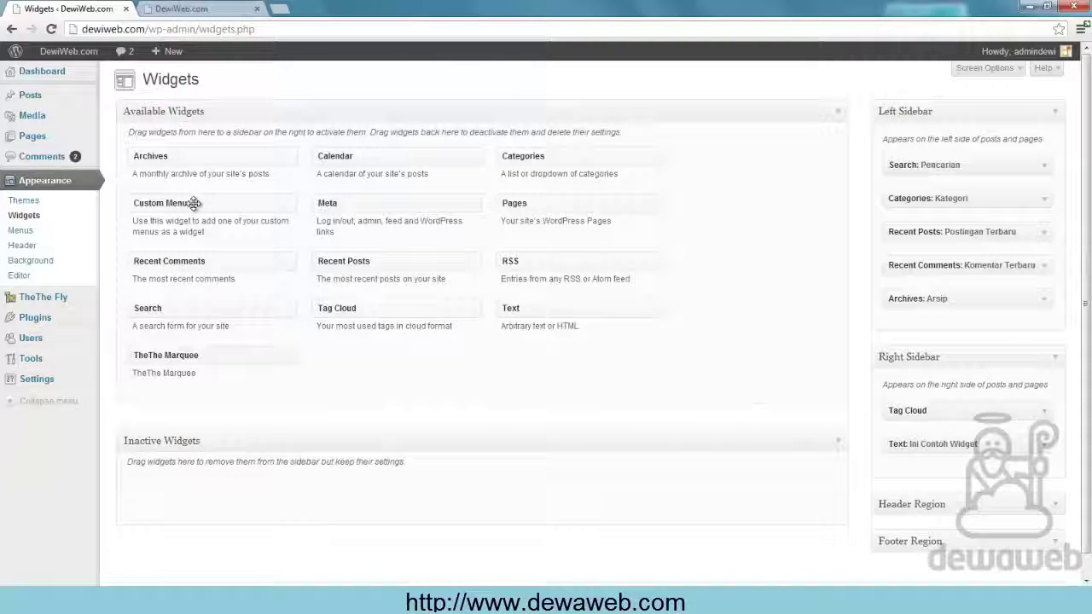
pyautogui.moveTo(195, 203); pyautogui.dragTo(950, 408)
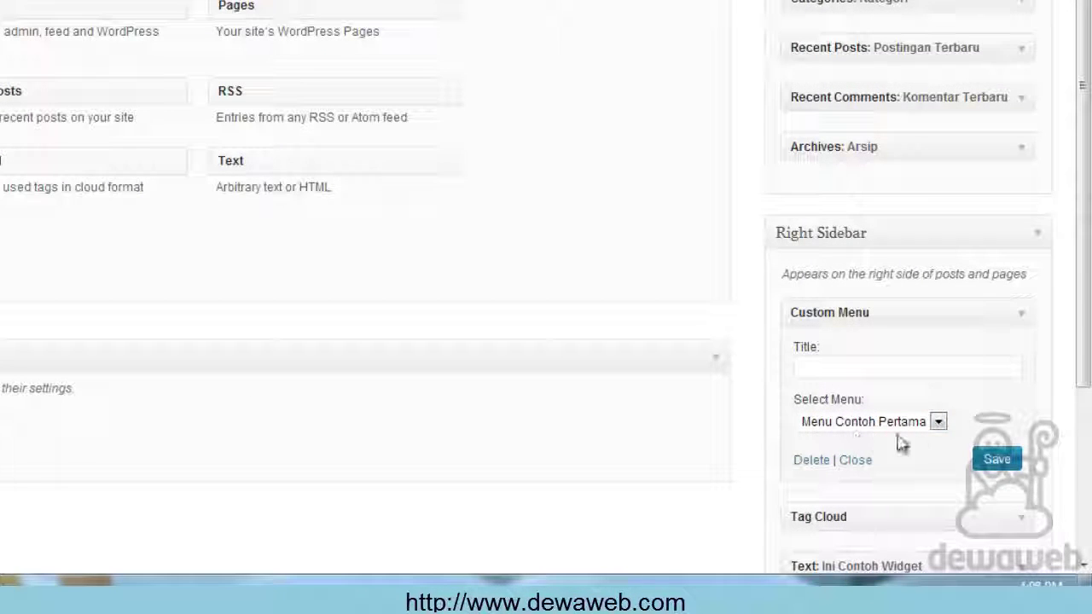
# Title the Custom Menu widget "Ini Contoh Menu Kita" and save it
pyautogui.click(868, 369)
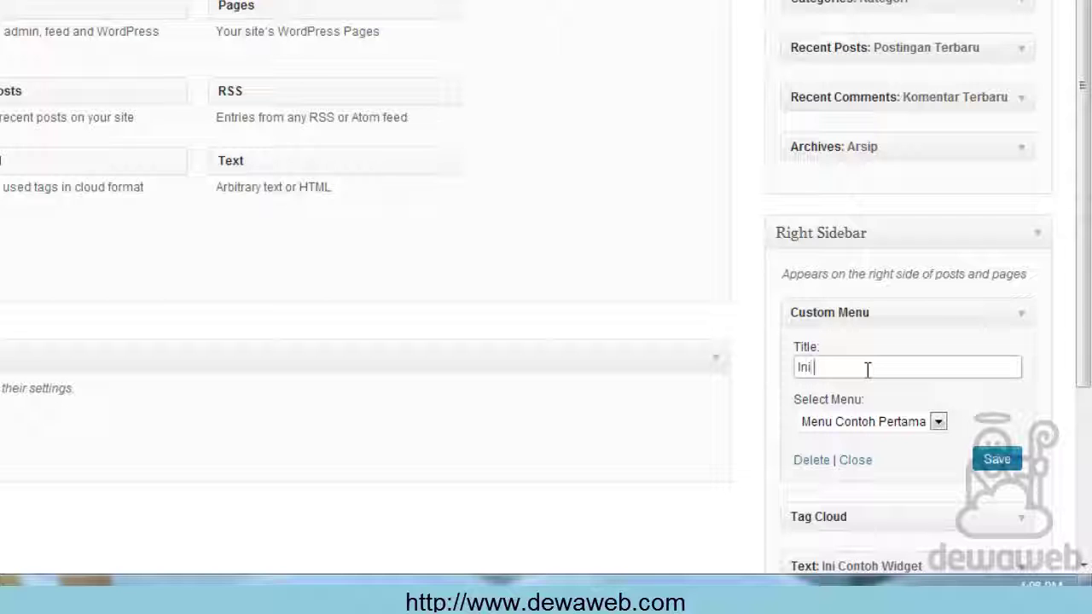
pyautogui.write('Ini Contoh Menu Kita')
pyautogui.click(992, 462)
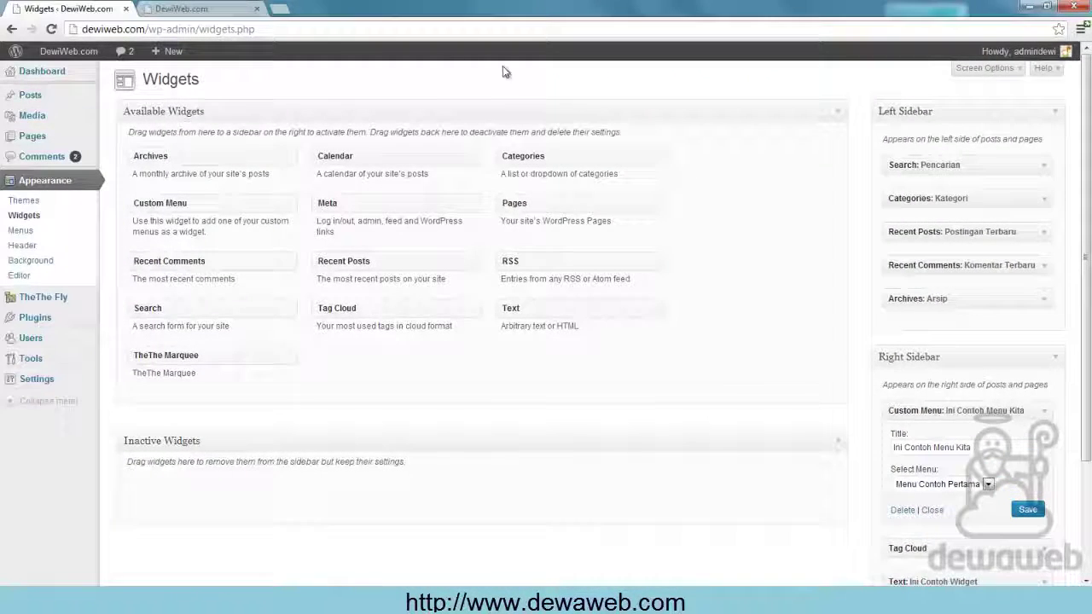
# Reload the public site to check the sidebar menu and test the DEWAWEB CLOUD HOSTING link in the header navigation
pyautogui.click(221, 12)
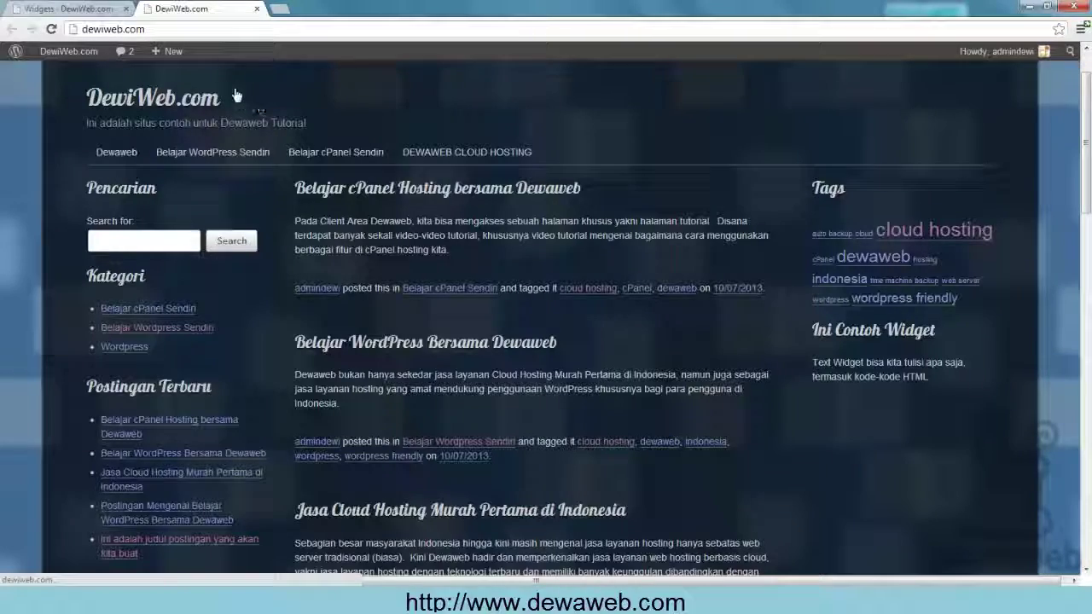
pyautogui.click(51, 29)
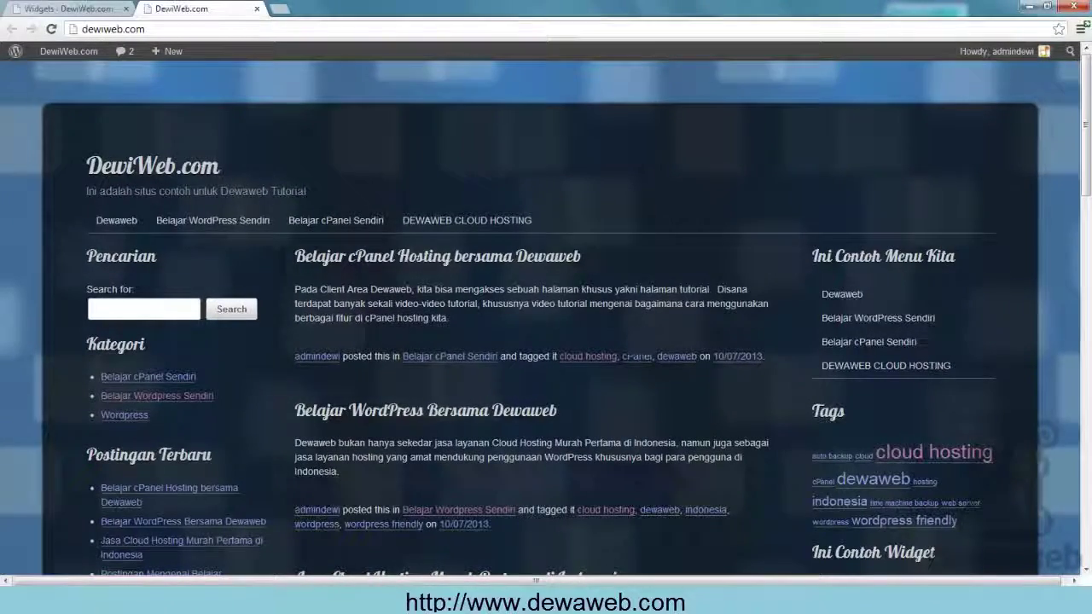
pyautogui.click(485, 224)
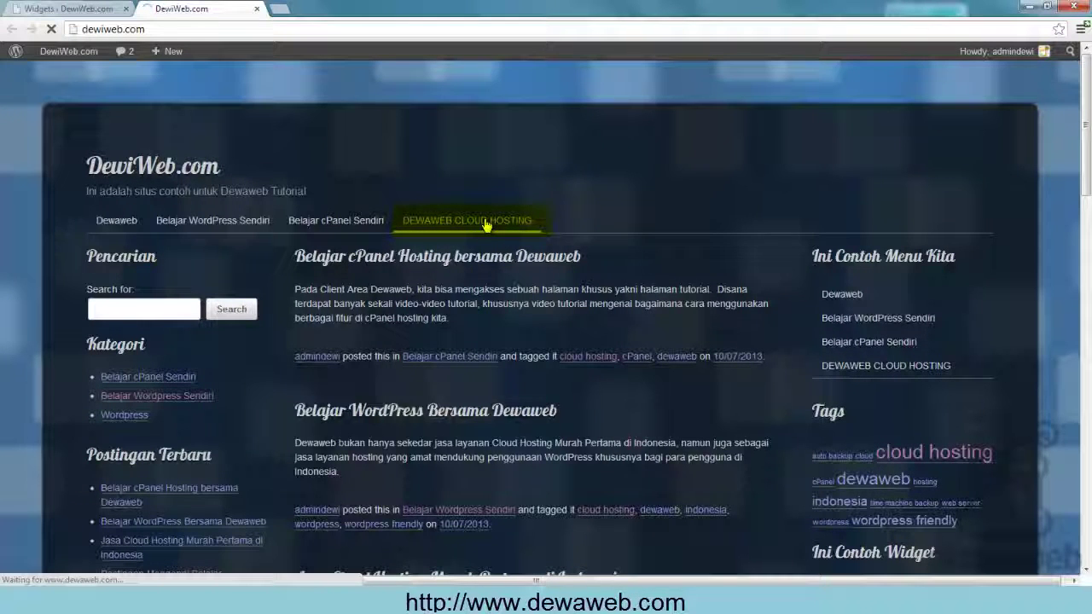